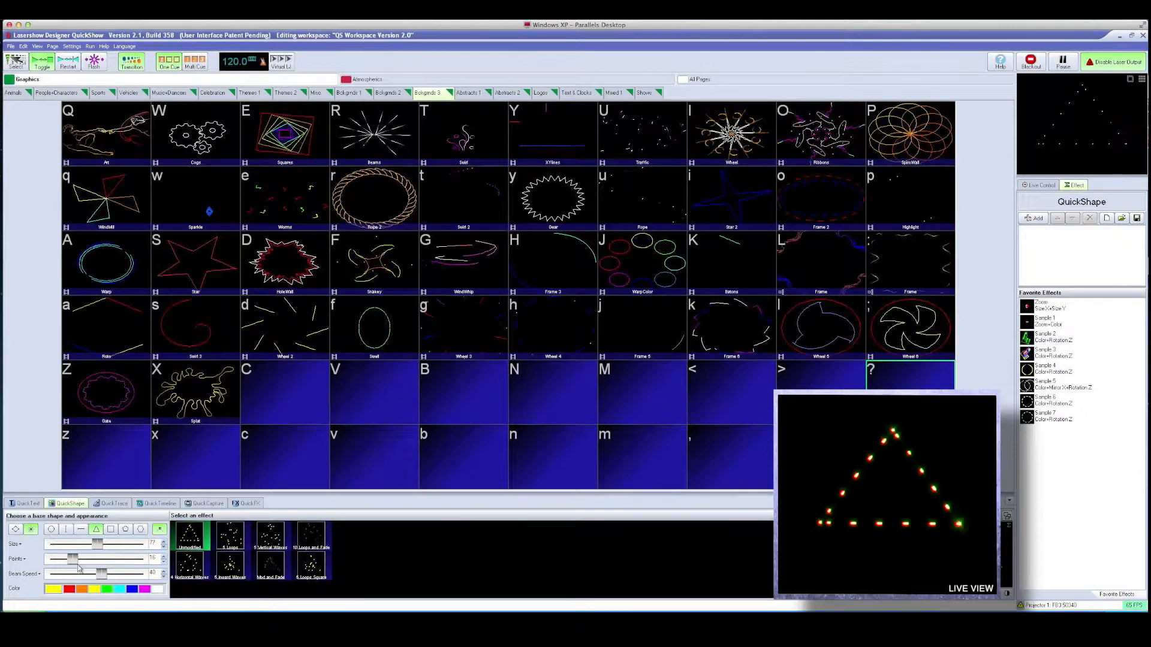
Set the triangle's beam speed to -25 and switch the shape to line mode
{"action": "mouse_move", "coordinate": [101, 574]}
{"action": "left_mouse_down"}
{"action": "mouse_move", "coordinate": [81, 573]}
{"action": "mouse_move", "coordinate": [114, 577]}
{"action": "mouse_move", "coordinate": [94, 577]}
{"action": "left_mouse_up"}
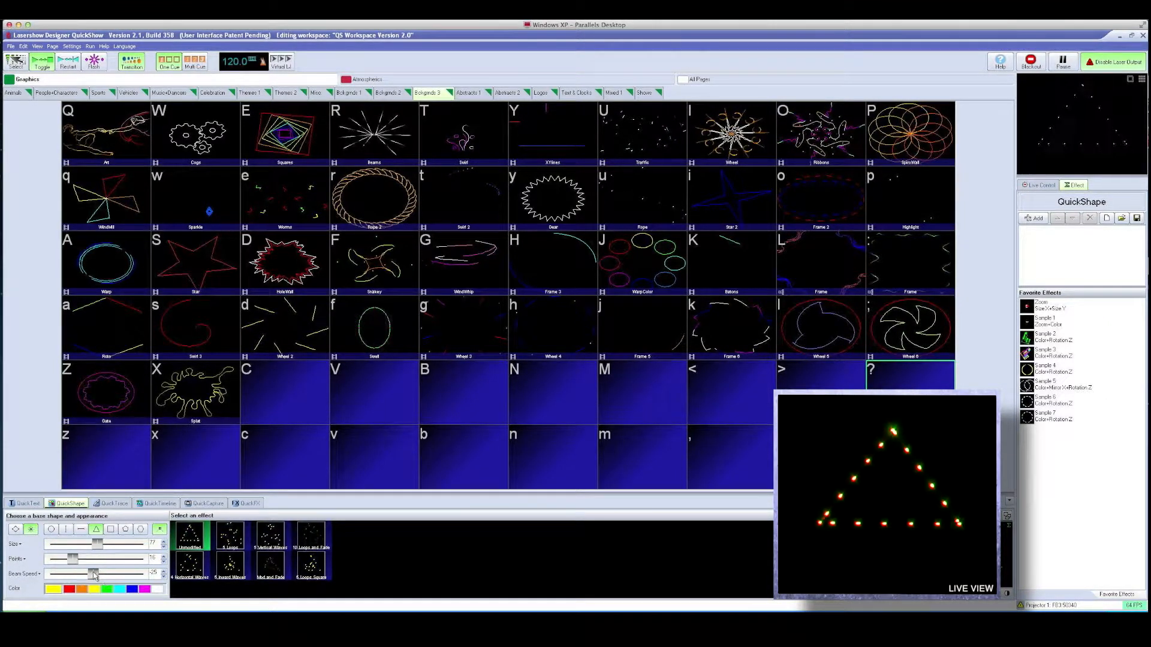
{"action": "left_click", "coordinate": [15, 530]}
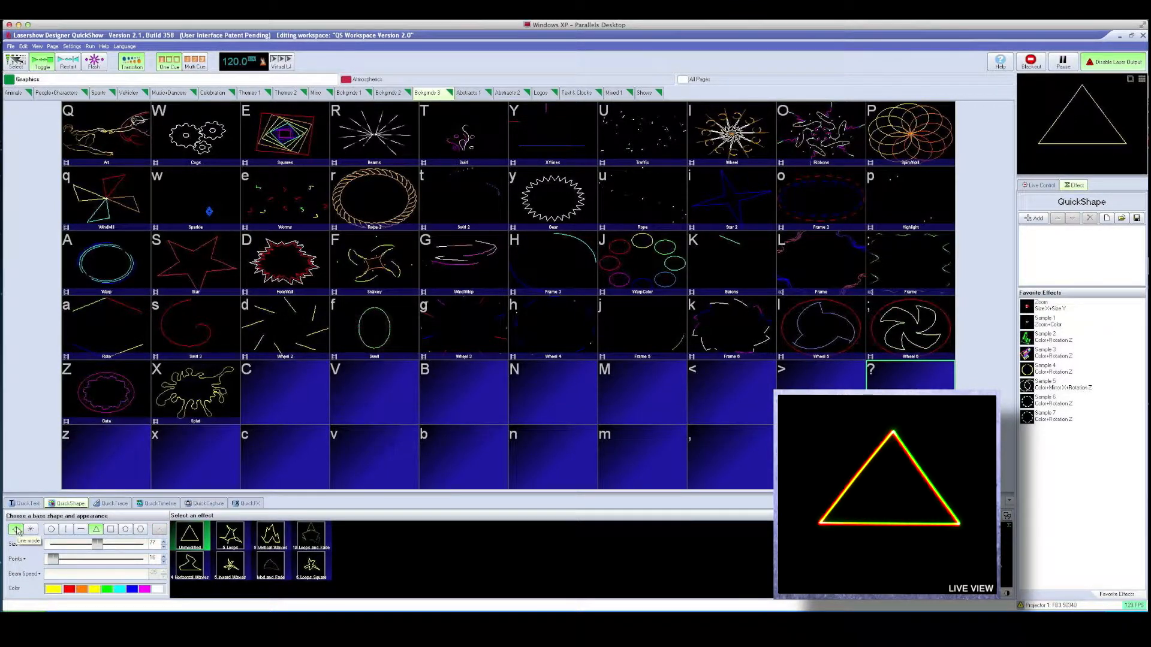
Try the available base shapes, including vertical and horizontal lines, triangle, square and polygons, and settle on the circle
{"action": "left_click", "coordinate": [52, 530]}
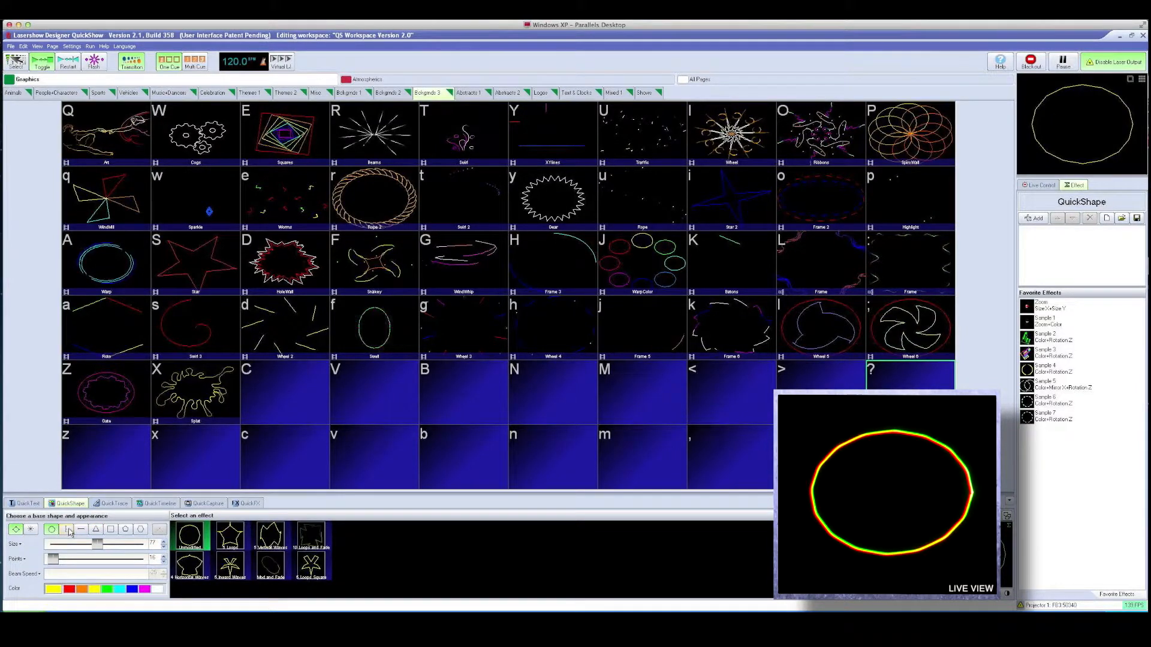
{"action": "left_click", "coordinate": [67, 530]}
{"action": "left_click", "coordinate": [81, 529]}
{"action": "left_click", "coordinate": [96, 530]}
{"action": "left_click", "coordinate": [111, 530]}
{"action": "left_click", "coordinate": [125, 530]}
{"action": "left_click", "coordinate": [140, 530]}
{"action": "mouse_move", "coordinate": [97, 544]}
{"action": "left_mouse_down"}
{"action": "mouse_move", "coordinate": [114, 545]}
{"action": "mouse_move", "coordinate": [87, 545]}
{"action": "mouse_move", "coordinate": [98, 546]}
{"action": "left_mouse_up"}
{"action": "left_click", "coordinate": [51, 530]}
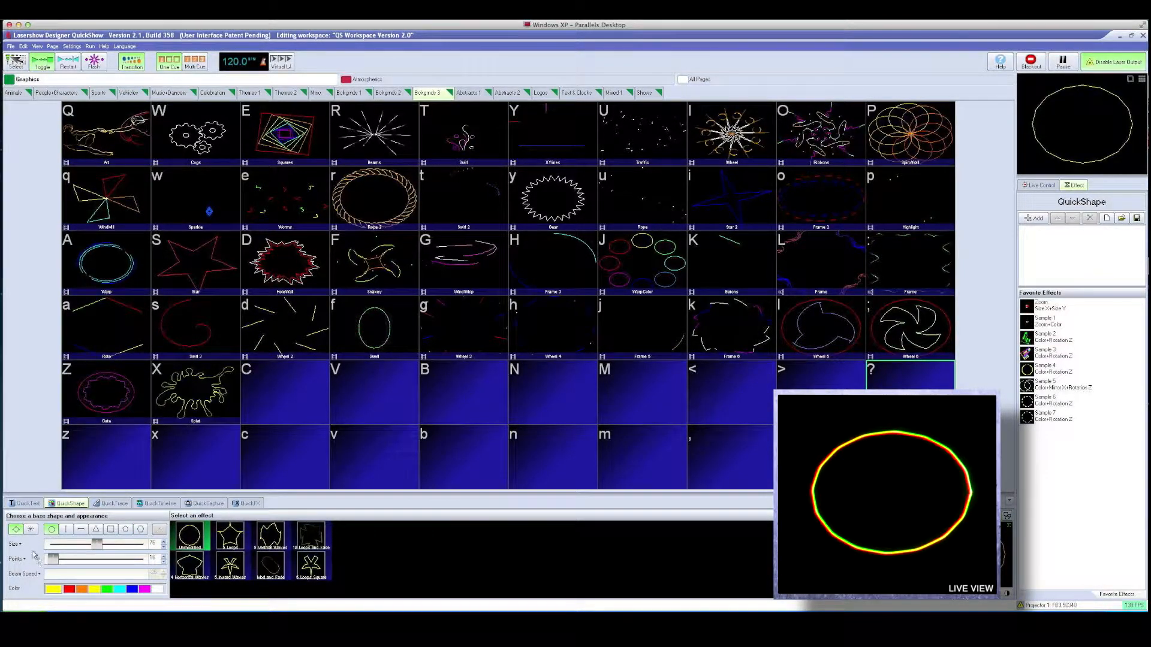
Display the circle as separate beam points and set its size to 70
{"action": "left_click", "coordinate": [30, 530]}
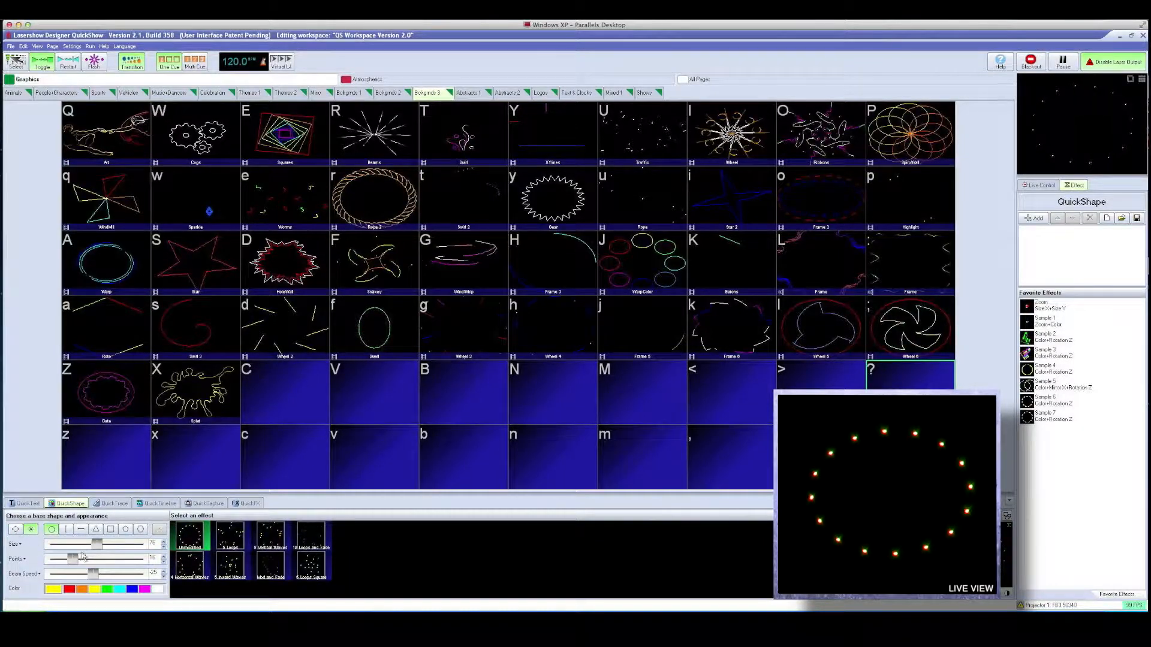
{"action": "left_click_drag", "start_coordinate": [97, 544], "coordinate": [73, 559]}
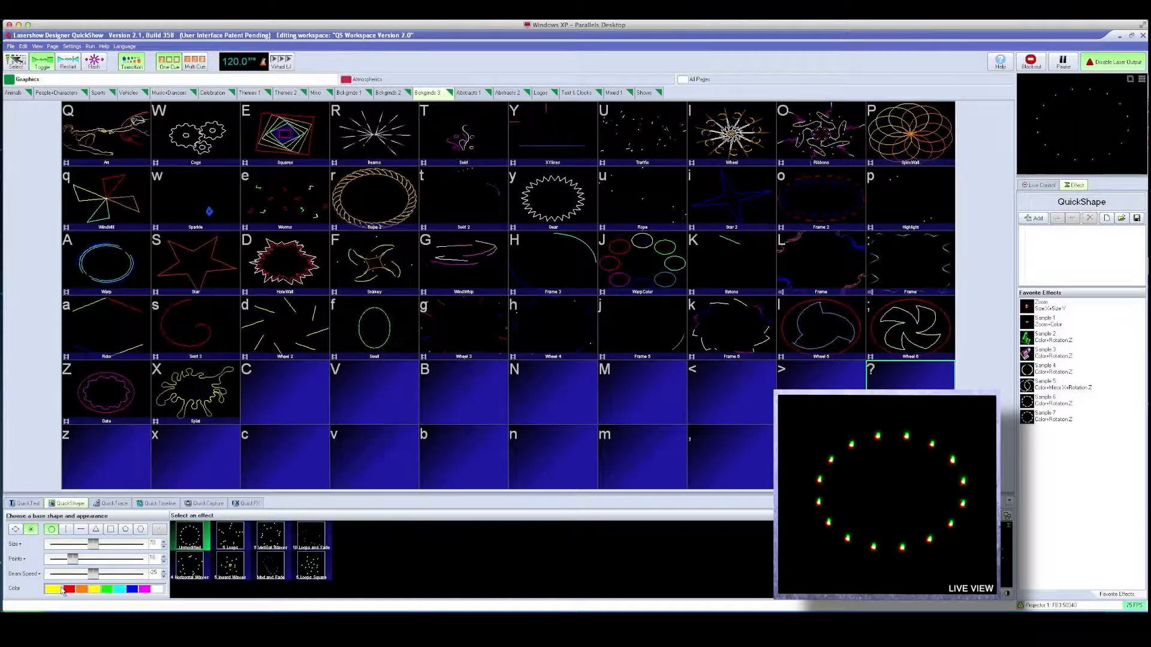
Try red, blue, magenta and white as the circle's color
{"action": "left_click", "coordinate": [68, 589]}
{"action": "left_click", "coordinate": [132, 589]}
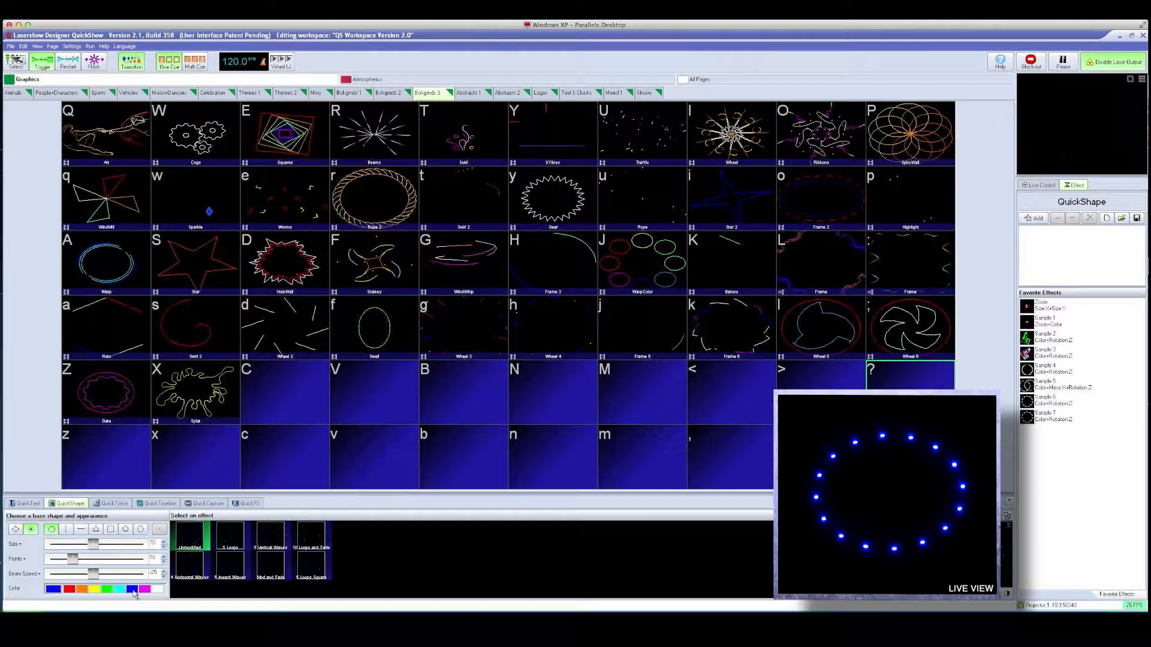
{"action": "left_click", "coordinate": [144, 590]}
{"action": "left_click", "coordinate": [157, 589]}
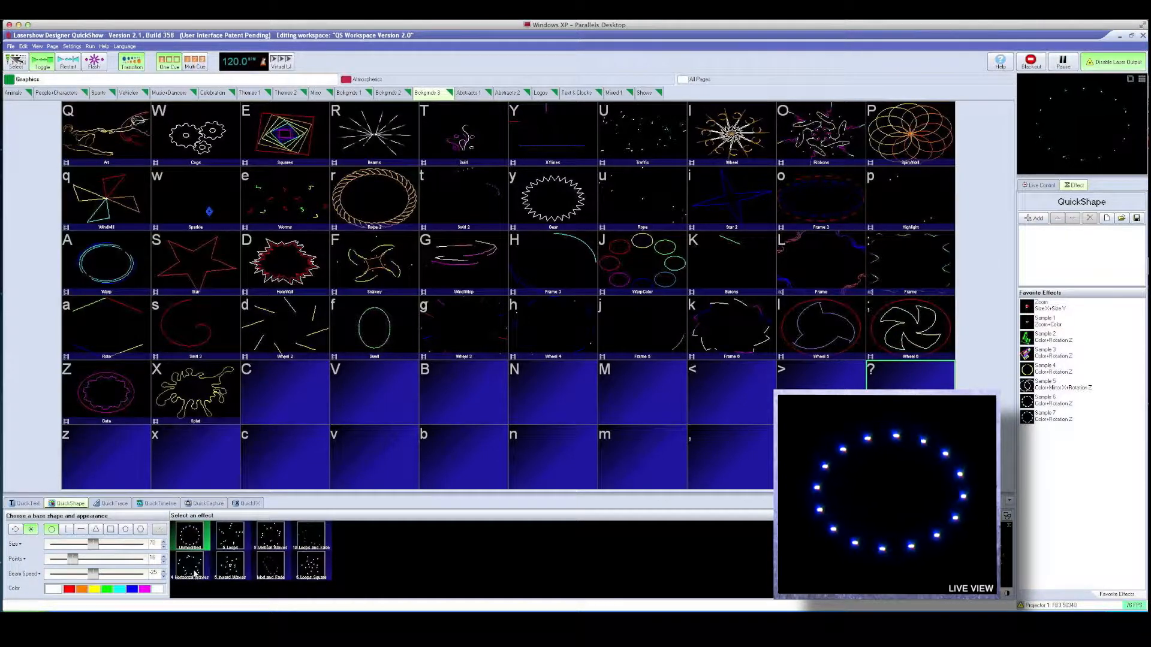
Switch the circle back to line mode, try the 4 Horizontal Waves effect and return to Unmodified
{"action": "left_click", "coordinate": [15, 528]}
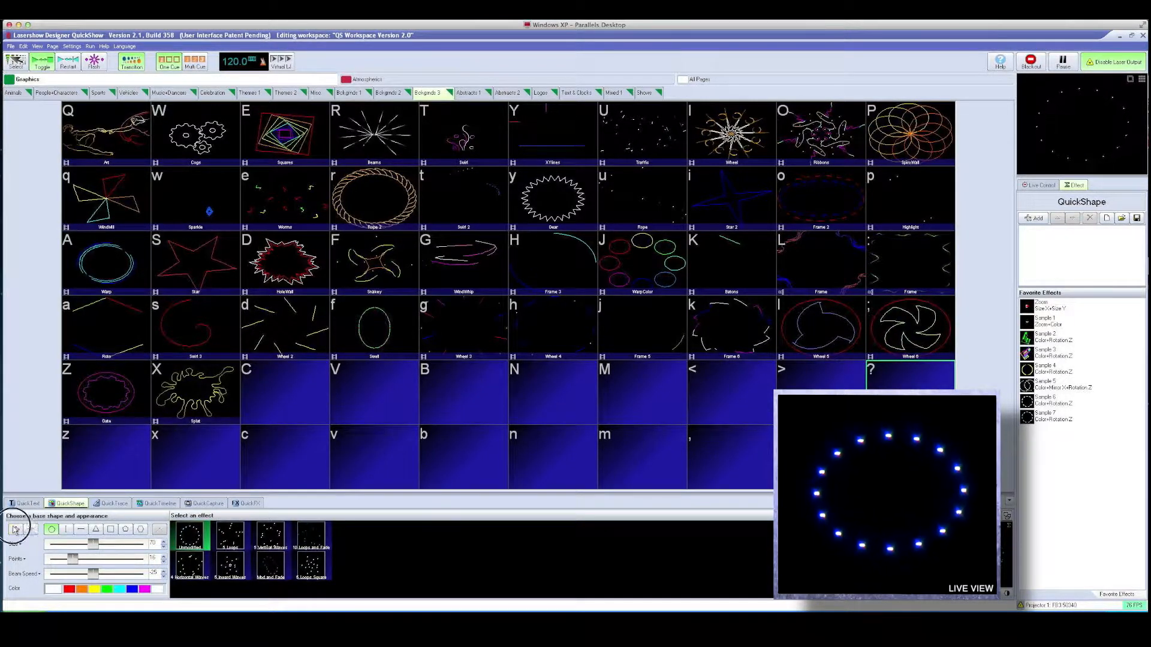
{"action": "left_click", "coordinate": [192, 566]}
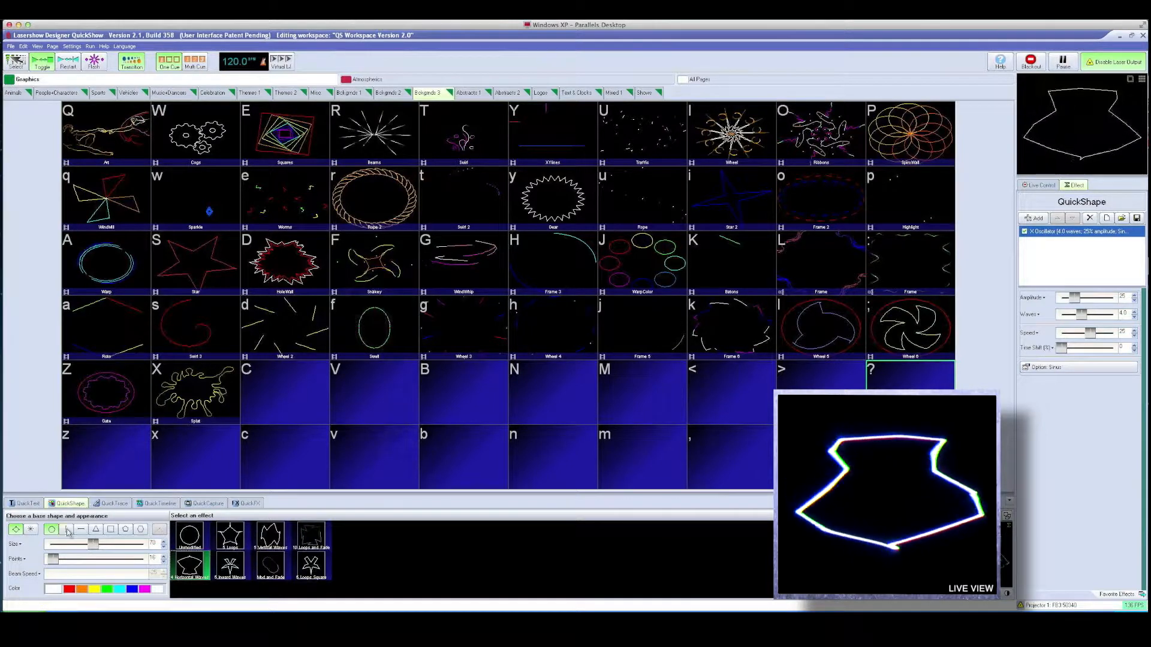
{"action": "left_click", "coordinate": [191, 538]}
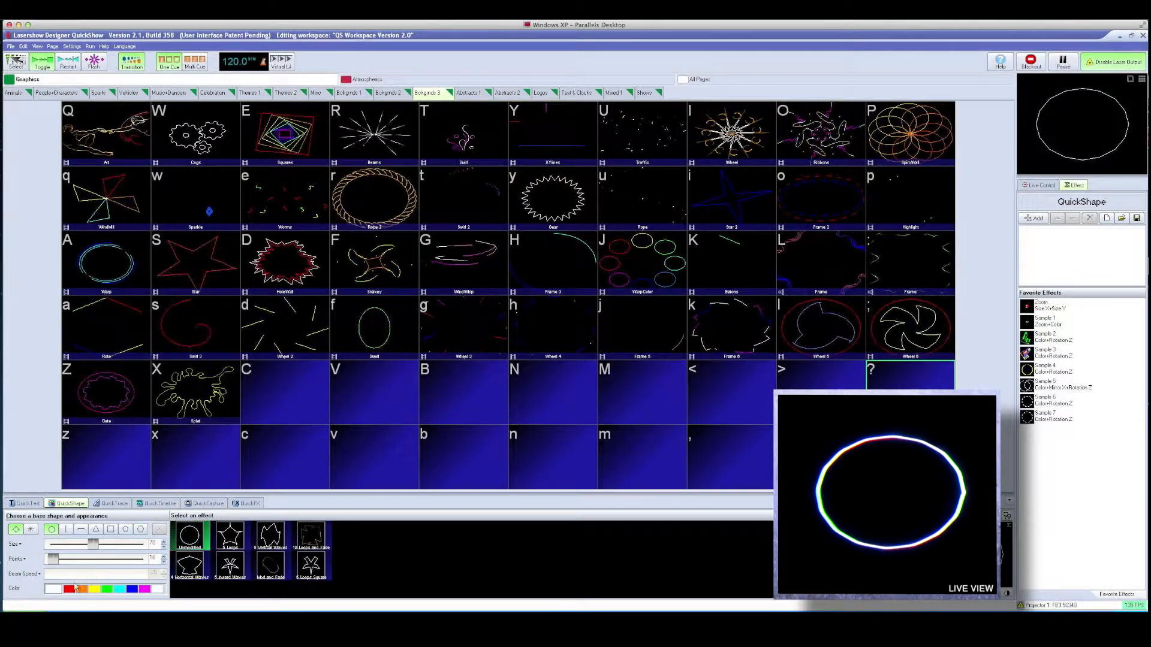
Color the circle cyan, then store it as a cue in the grid's "?" cell and play it
{"action": "left_click", "coordinate": [119, 591]}
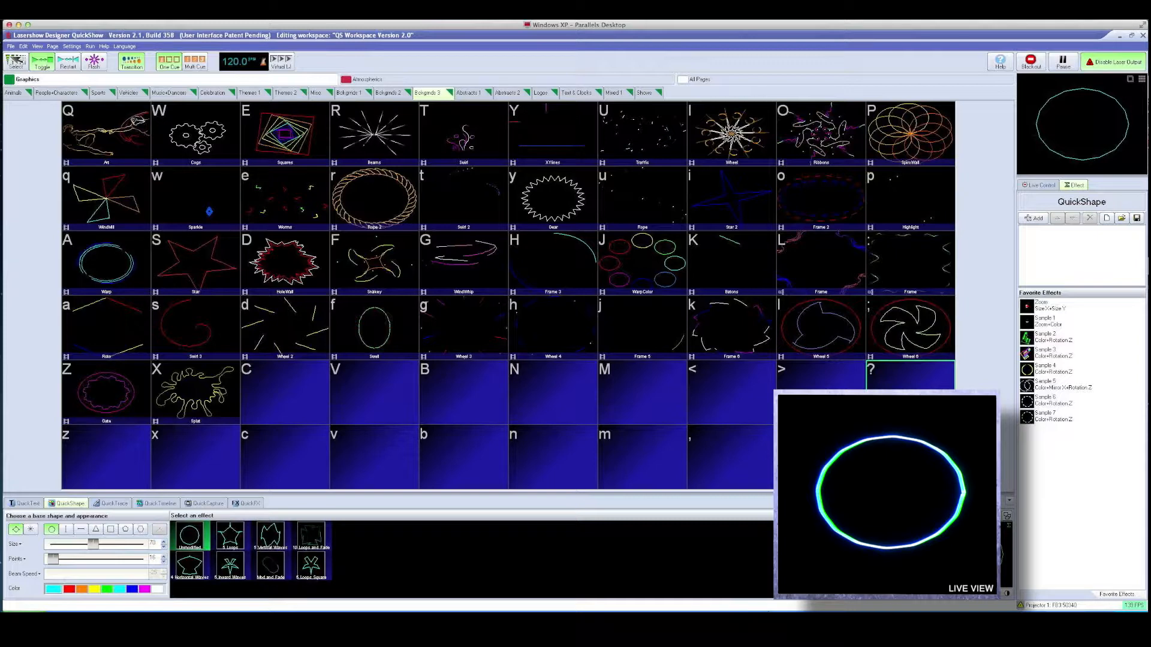
{"action": "left_click_drag", "start_coordinate": [971, 555], "coordinate": [906, 403]}
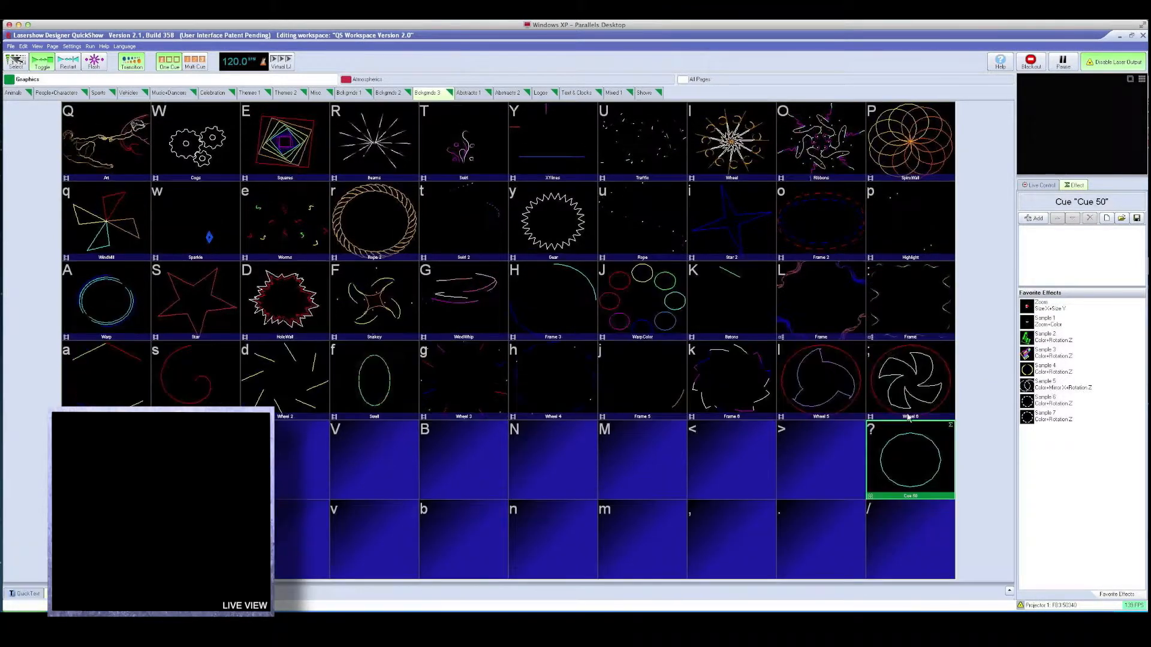
{"action": "left_click", "coordinate": [909, 459]}
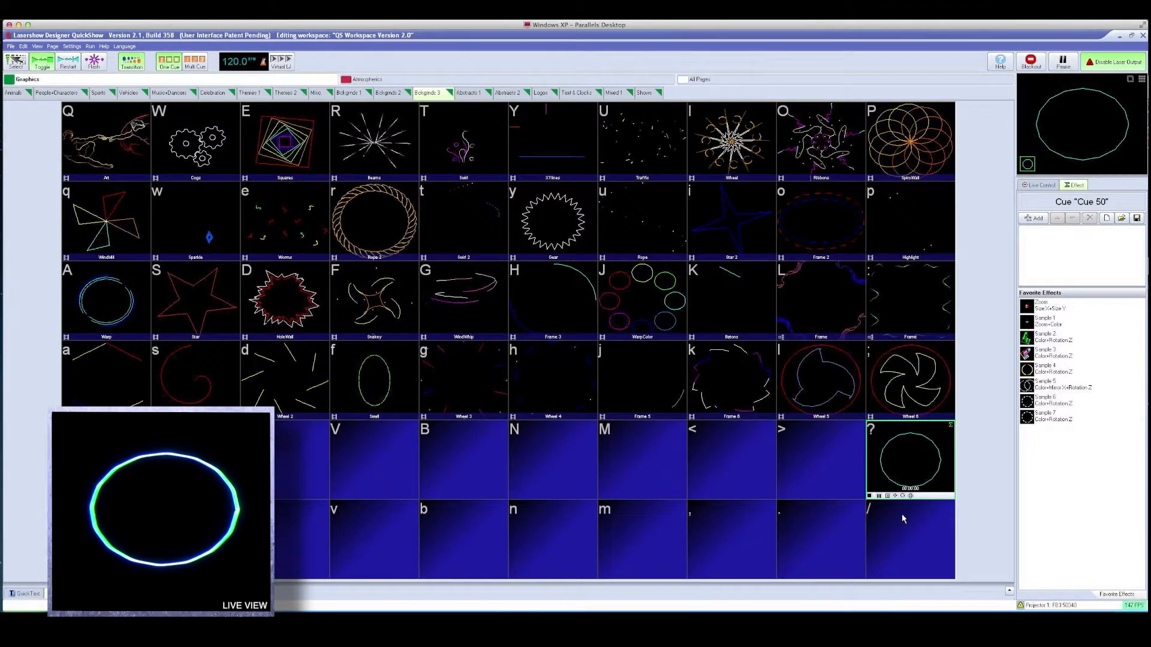
{"action": "right_click", "coordinate": [913, 464]}
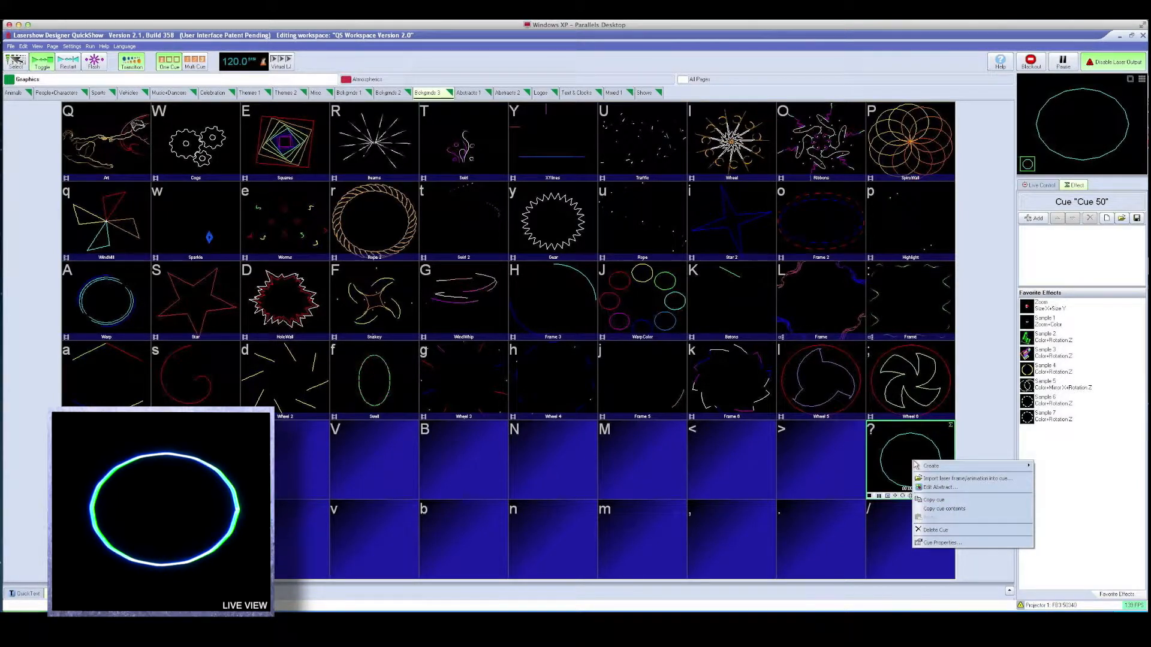
{"action": "mouse_move", "coordinate": [950, 467]}
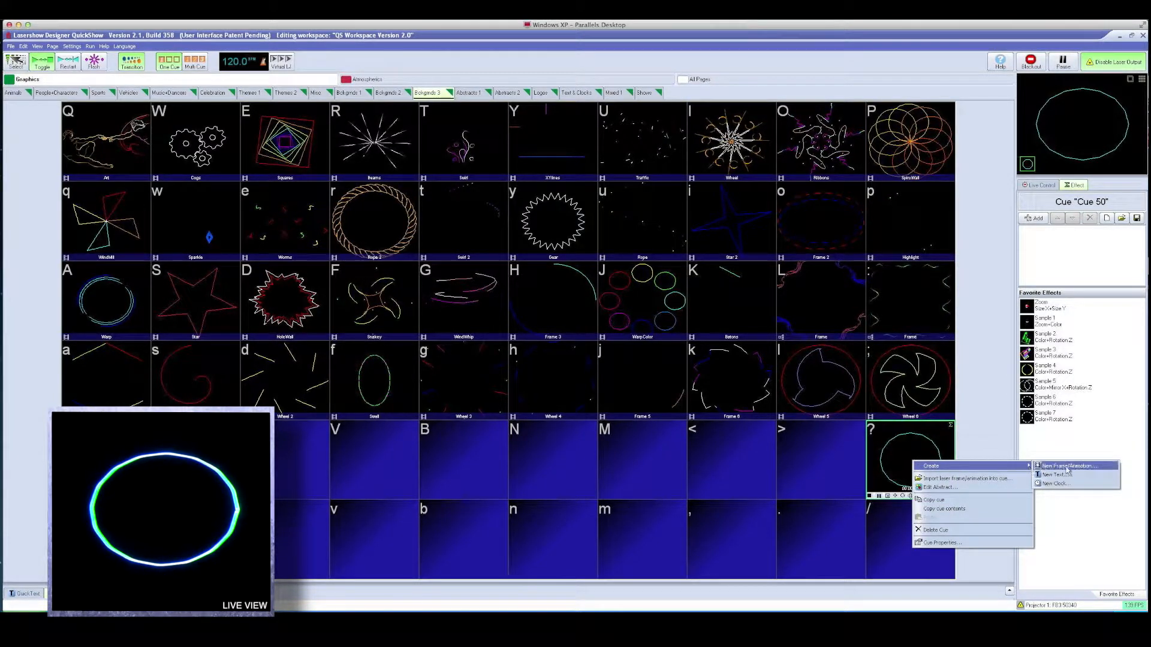
Apply the favorite effect Zoom to the new circle cue
{"action": "left_click", "coordinate": [1077, 187]}
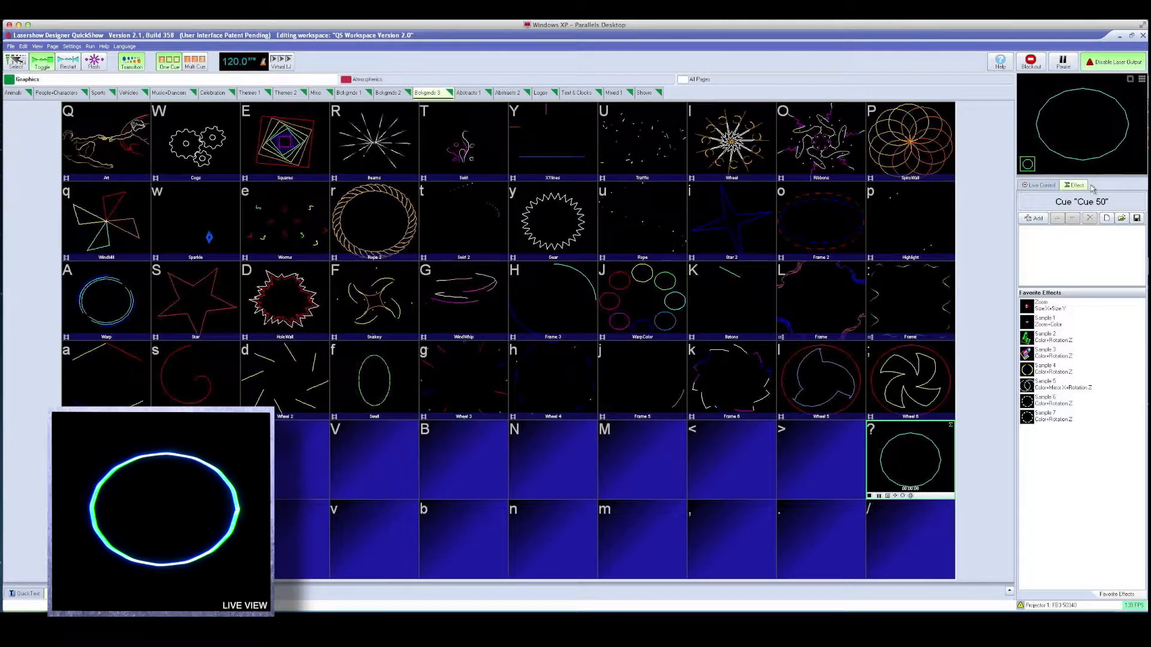
{"action": "double_click", "coordinate": [1052, 310]}
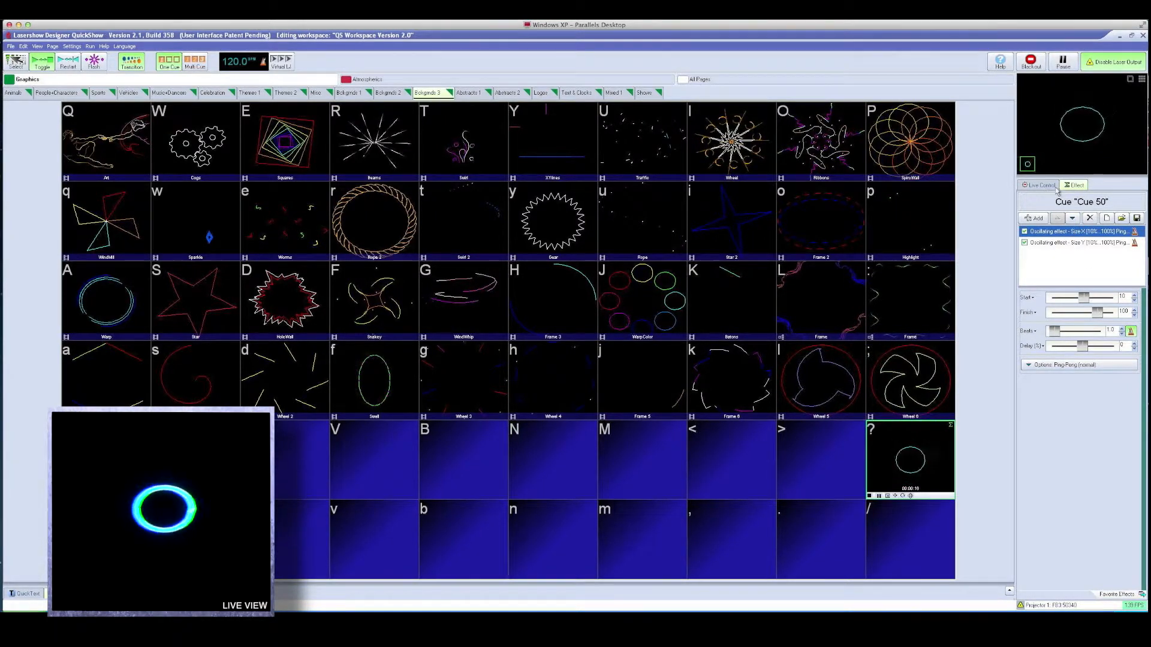
Disable and re-enable the Size X and Size Y oscillating effects in turn to compare their influence on the circle
{"action": "left_click", "coordinate": [1025, 242]}
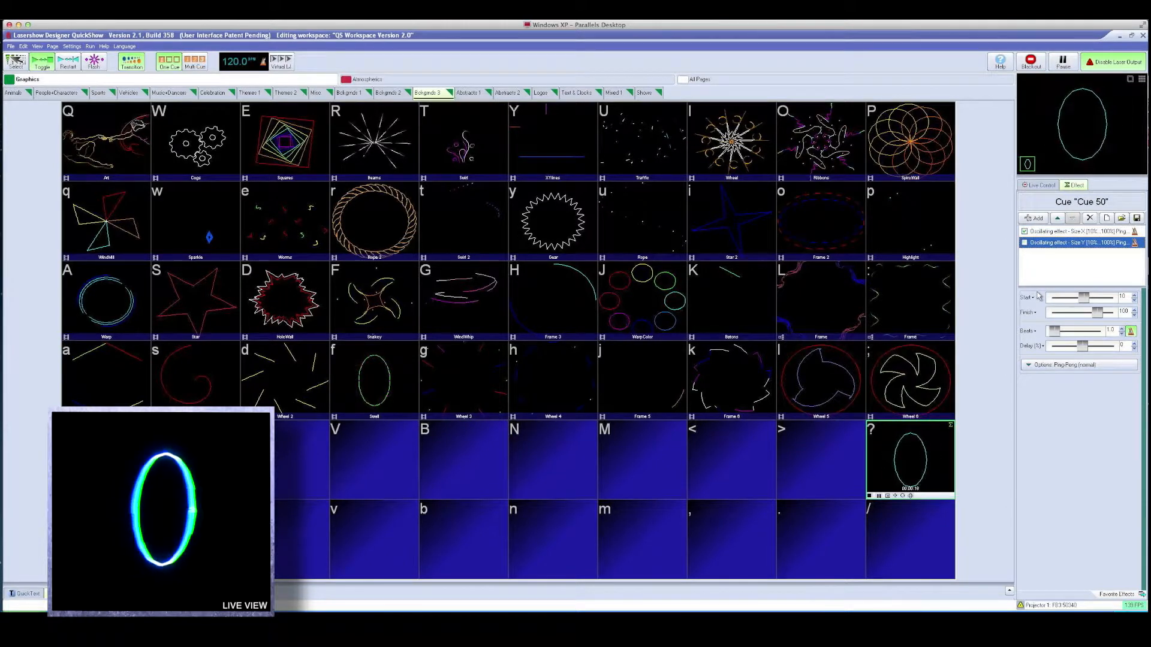
{"action": "left_click", "coordinate": [1024, 232]}
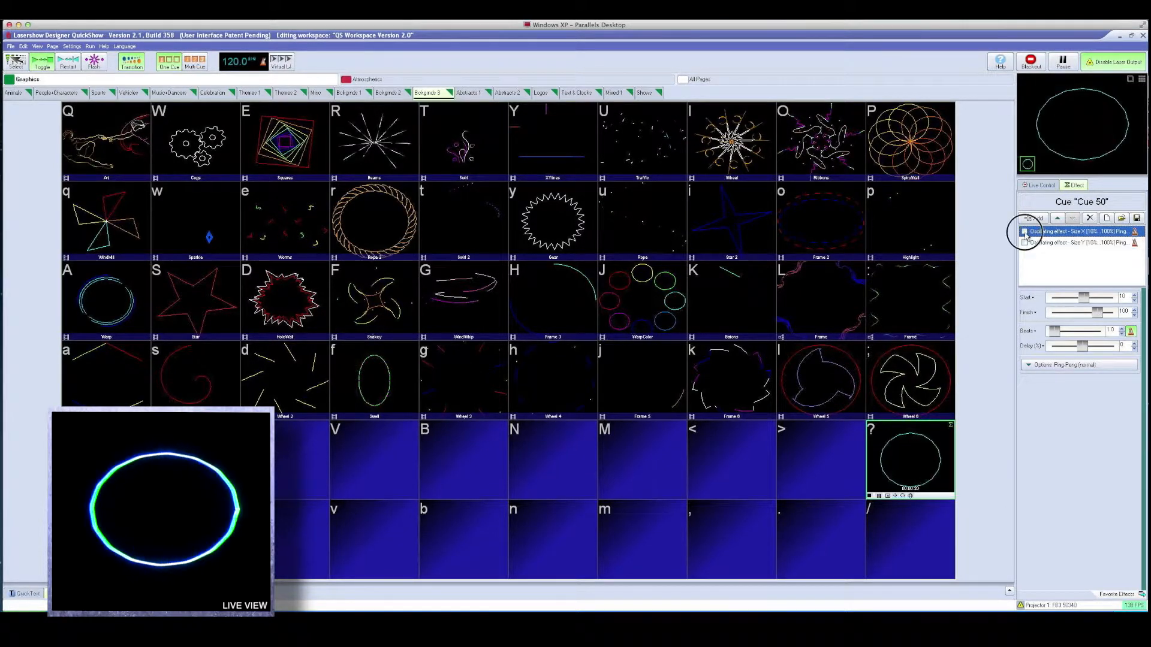
{"action": "left_click", "coordinate": [1025, 243]}
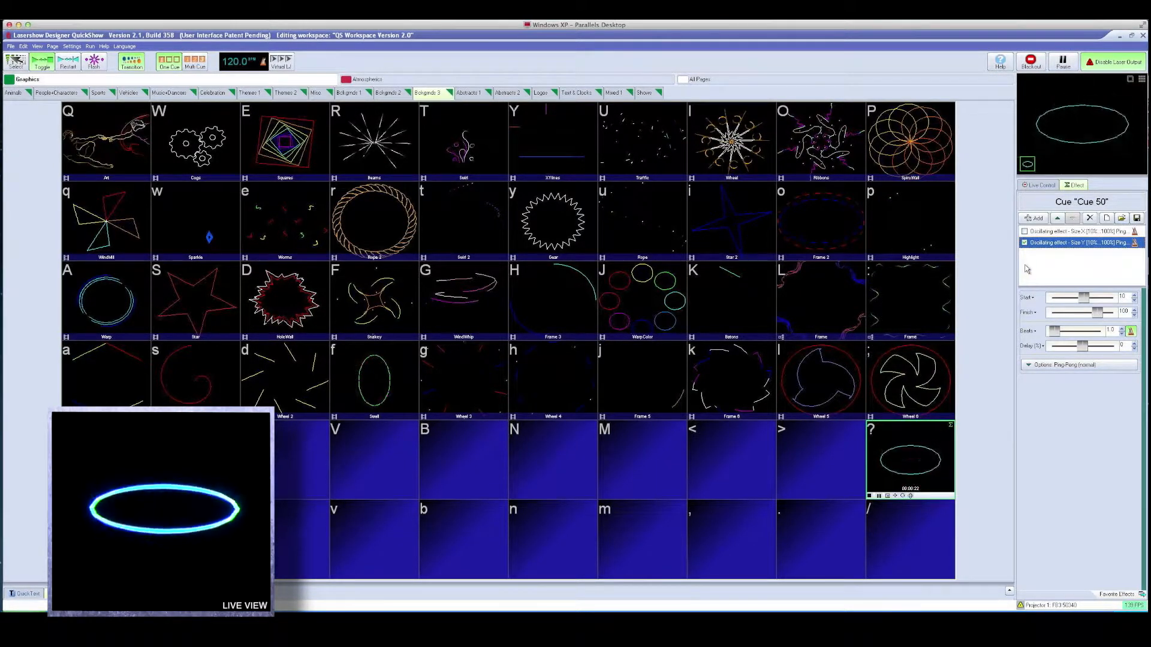
{"action": "left_click", "coordinate": [1024, 231]}
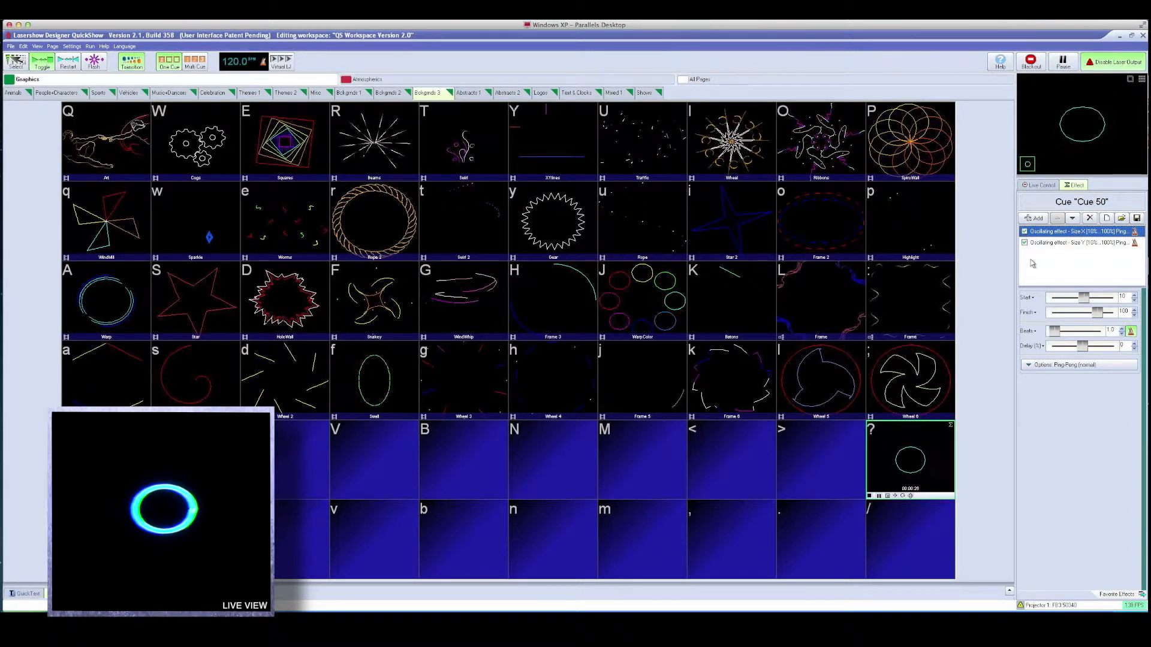
Set the Size X oscillating effect's start to -124, finish to 179 and beats to 3.5
{"action": "left_click_drag", "start_coordinate": [1086, 301], "coordinate": [1110, 313]}
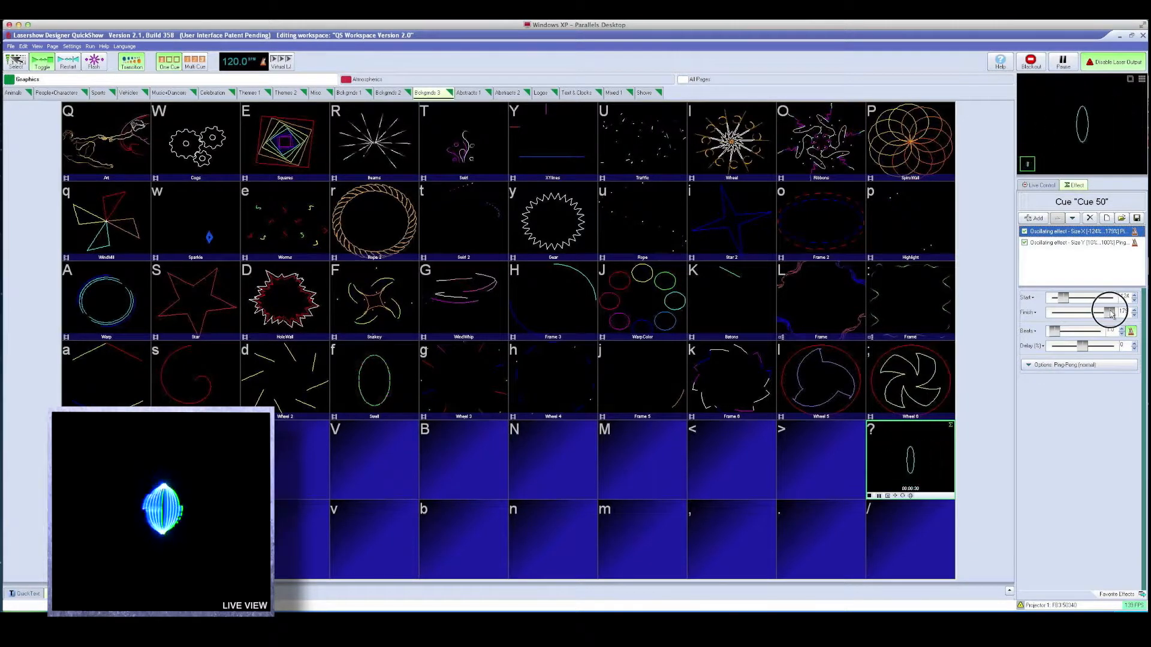
{"action": "mouse_move", "coordinate": [1058, 330]}
{"action": "left_mouse_down"}
{"action": "mouse_move", "coordinate": [1092, 333]}
{"action": "mouse_move", "coordinate": [1061, 330]}
{"action": "left_mouse_up"}
Try the Random option for the Size X oscillation and settle on Ping-Pong (smooth)
{"action": "left_click", "coordinate": [1064, 365]}
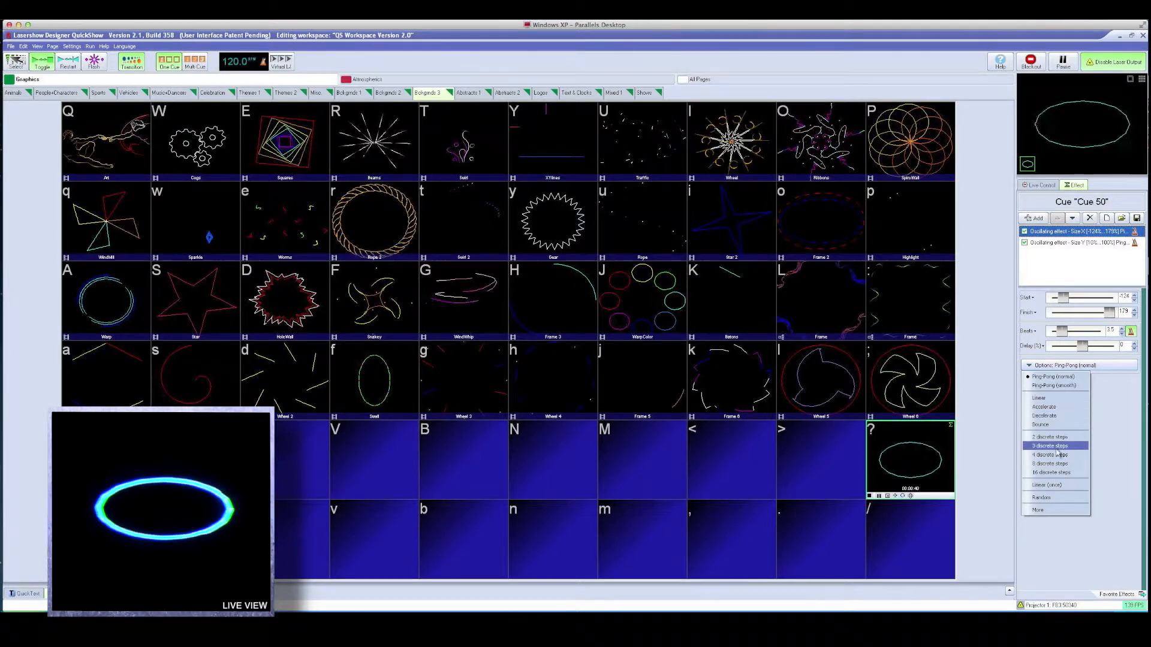
{"action": "left_click", "coordinate": [1055, 497]}
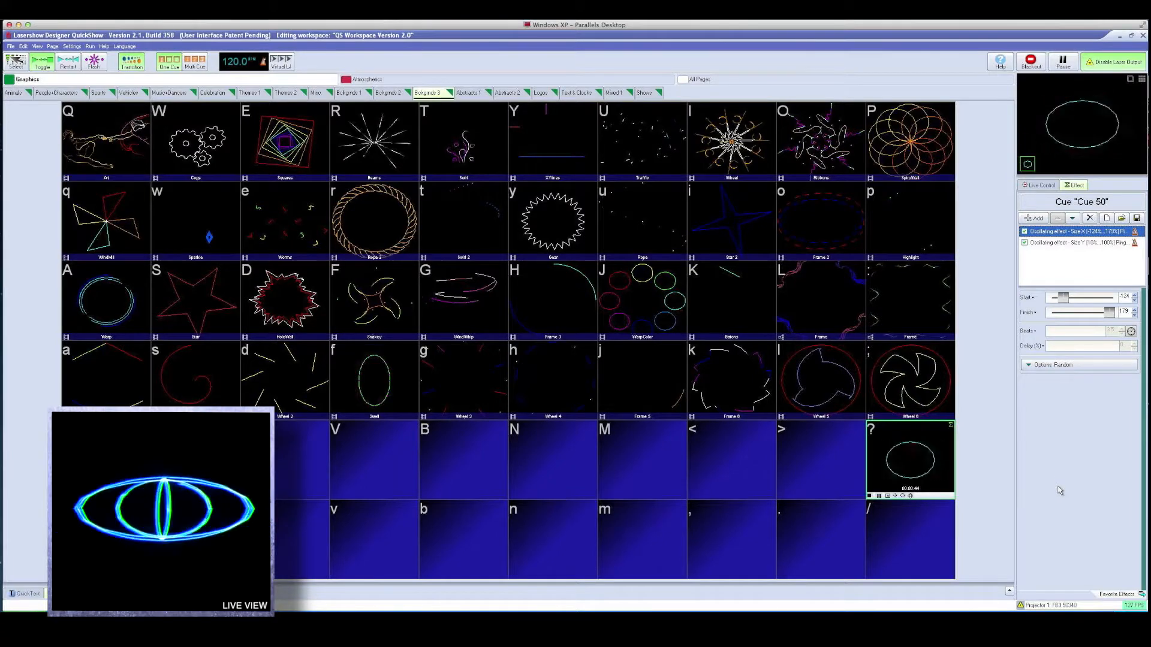
{"action": "left_click", "coordinate": [1054, 365]}
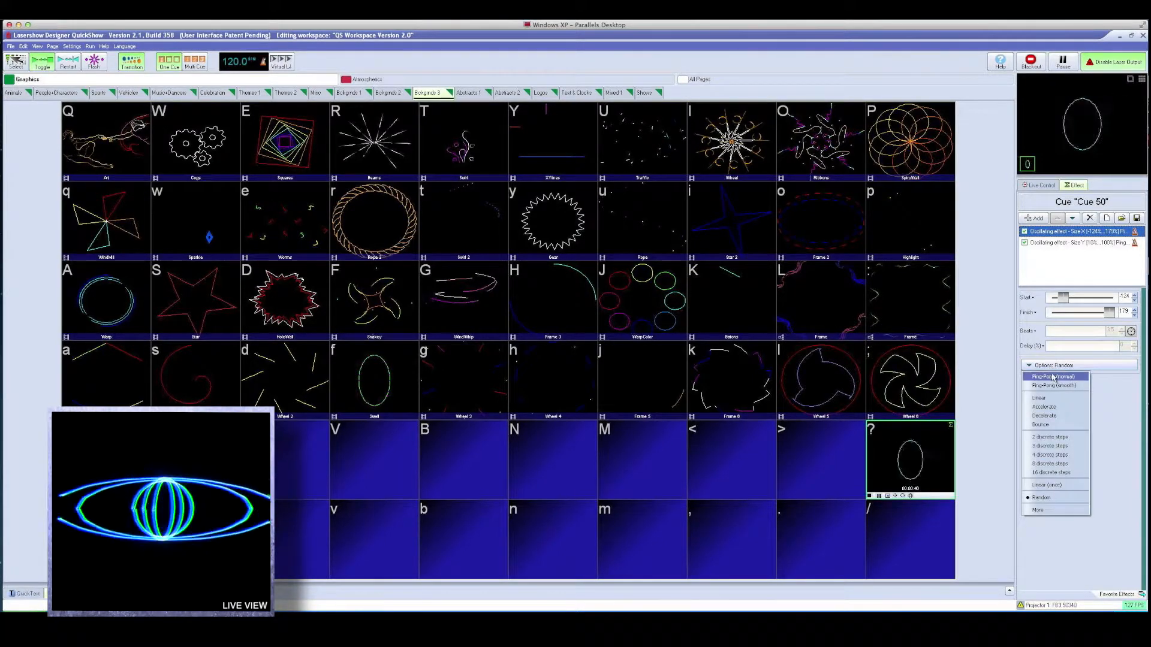
{"action": "left_click", "coordinate": [1054, 385]}
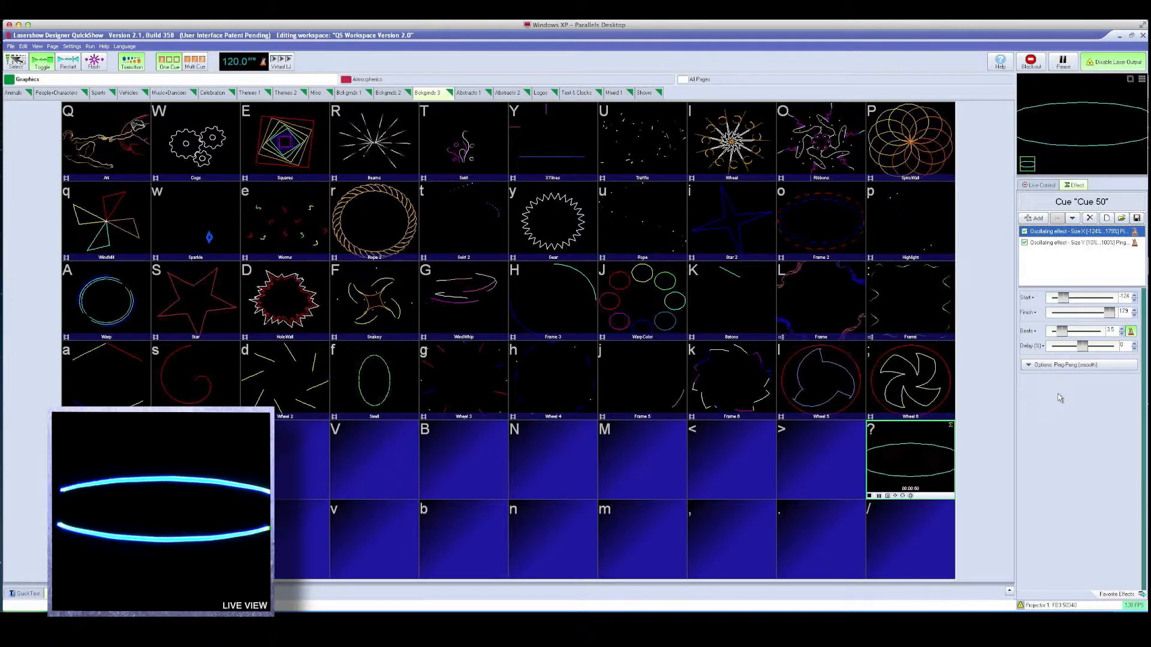
Add a color effect to the cue and disable the Size Y and Size X oscillating effects
{"action": "left_click", "coordinate": [1036, 219]}
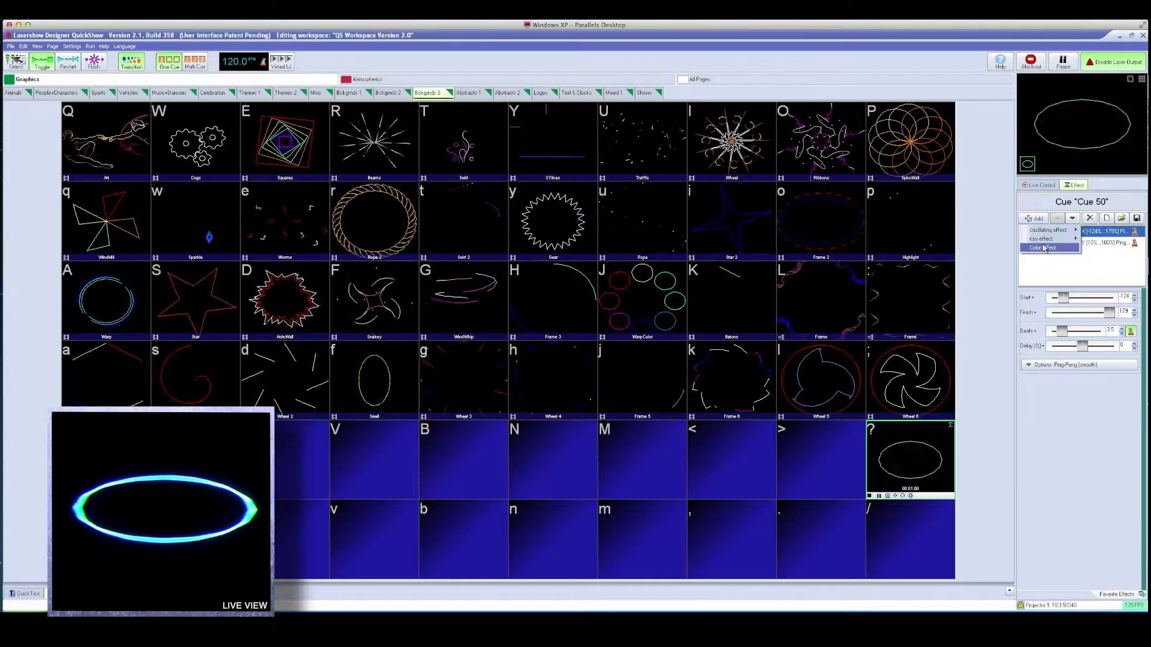
{"action": "left_click", "coordinate": [1043, 249]}
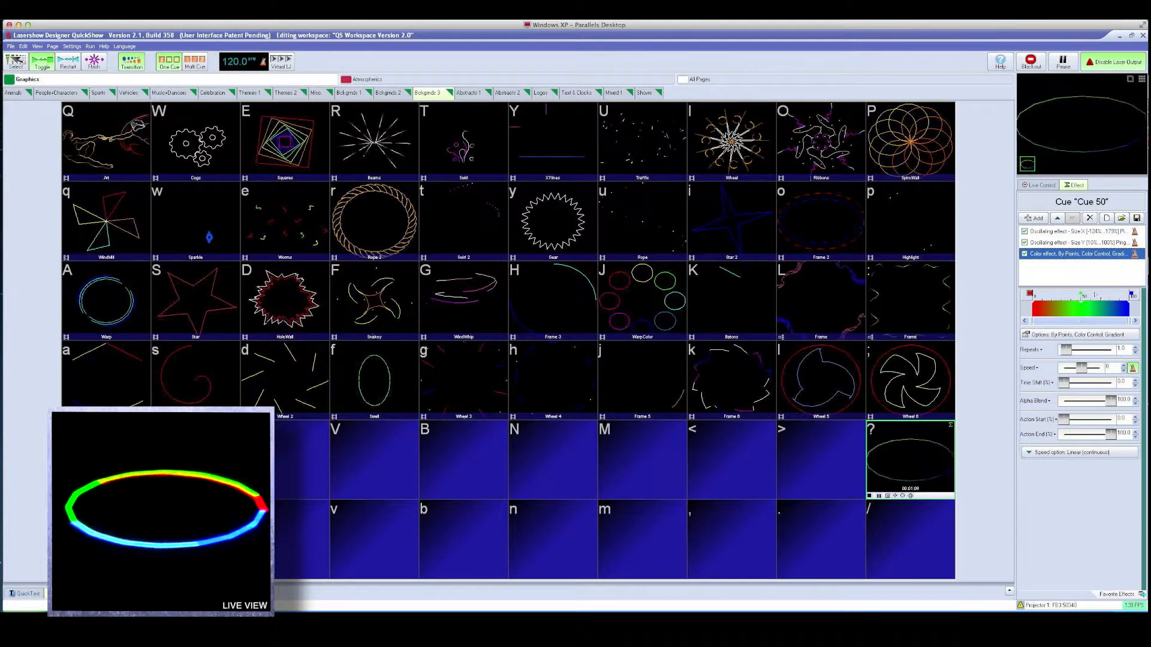
{"action": "left_click", "coordinate": [1024, 243]}
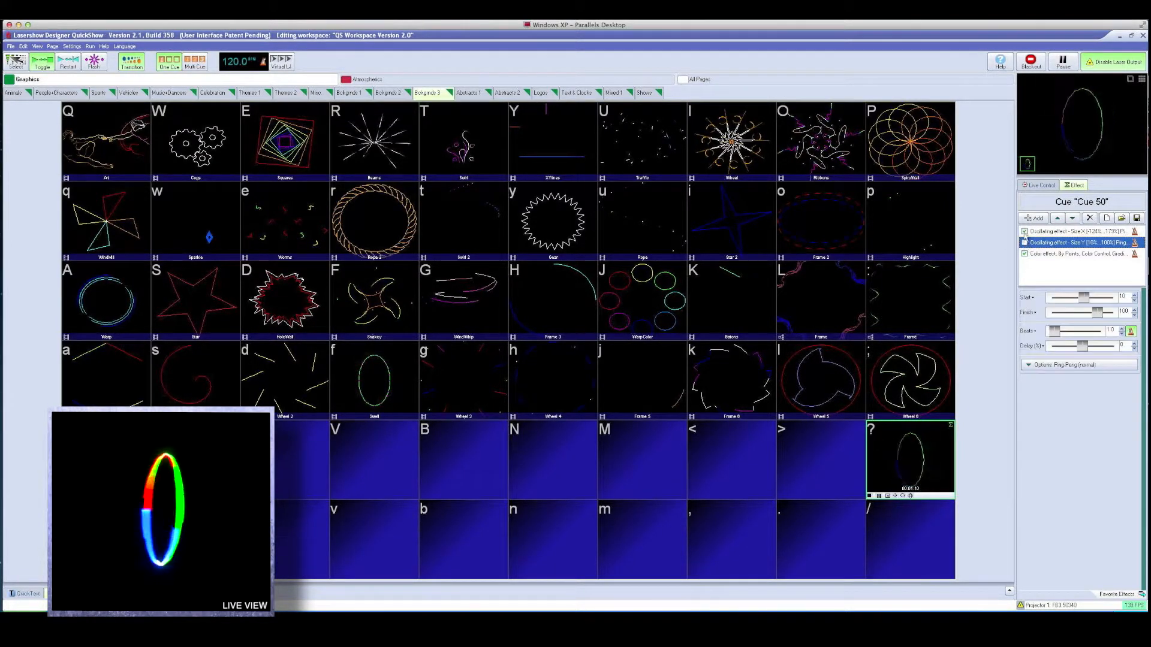
{"action": "left_click", "coordinate": [1024, 231]}
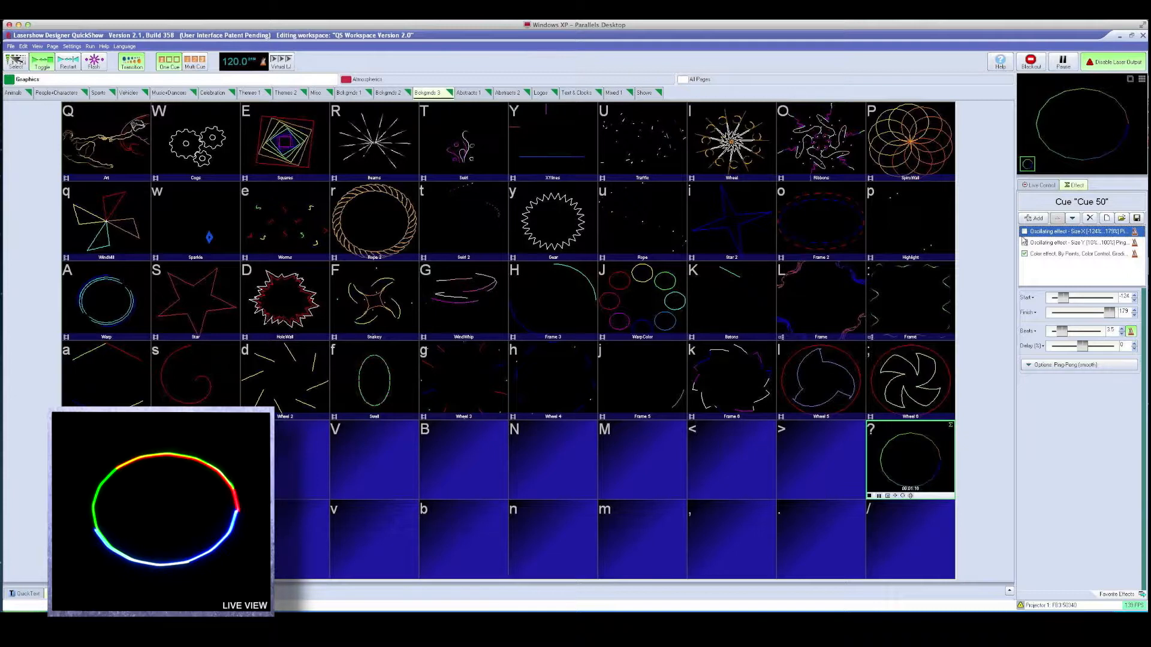
Change the first, red marker of the color effect's gradient to blue
{"action": "left_click", "coordinate": [1059, 253]}
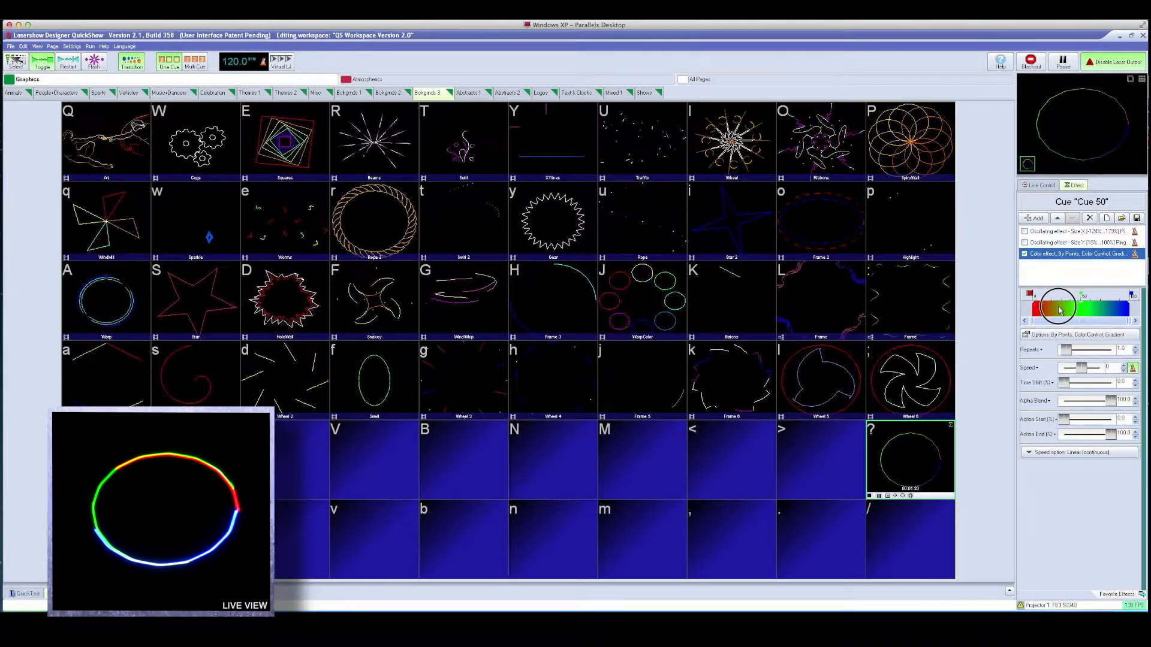
{"action": "double_click", "coordinate": [1029, 294]}
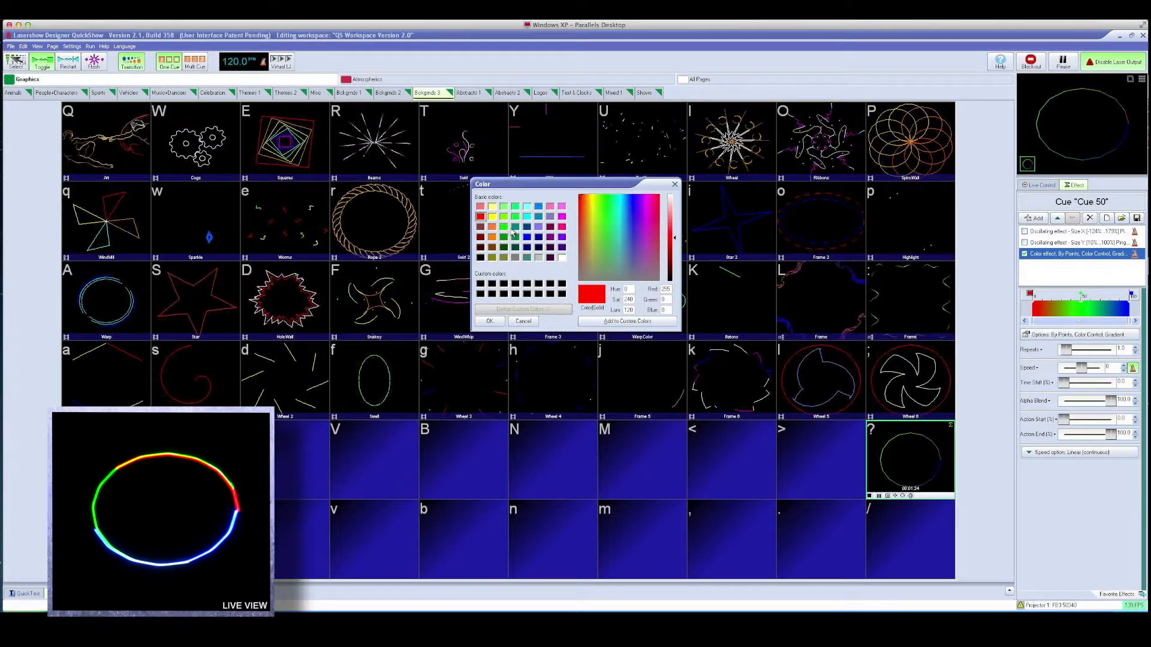
{"action": "left_click", "coordinate": [527, 238]}
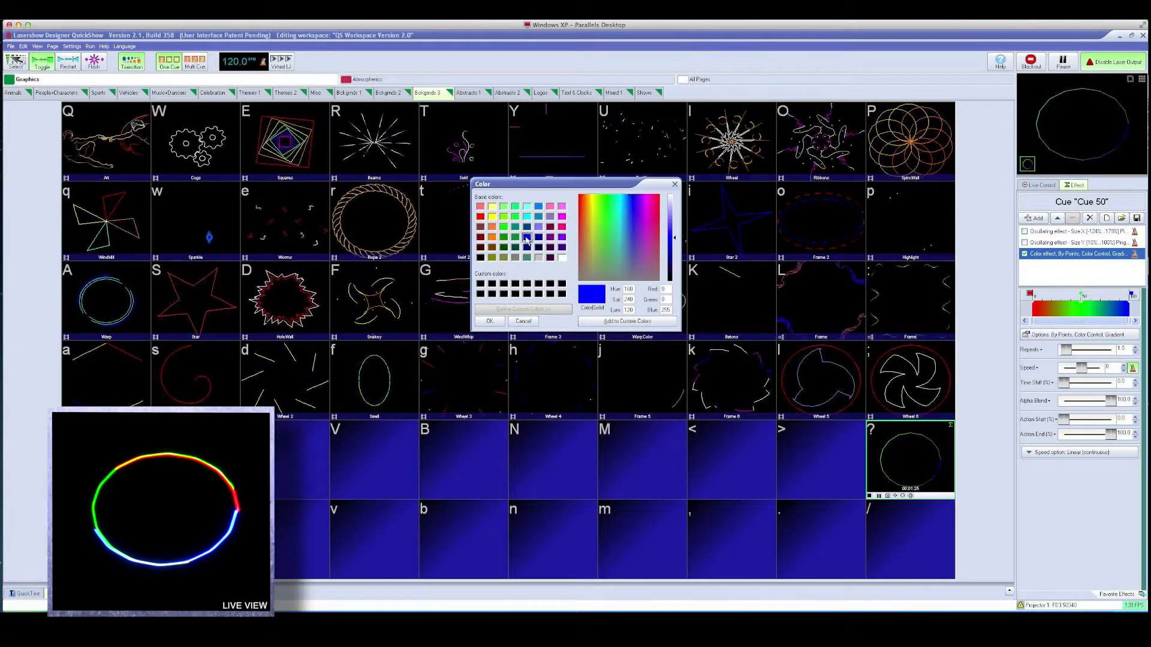
{"action": "left_click", "coordinate": [490, 322]}
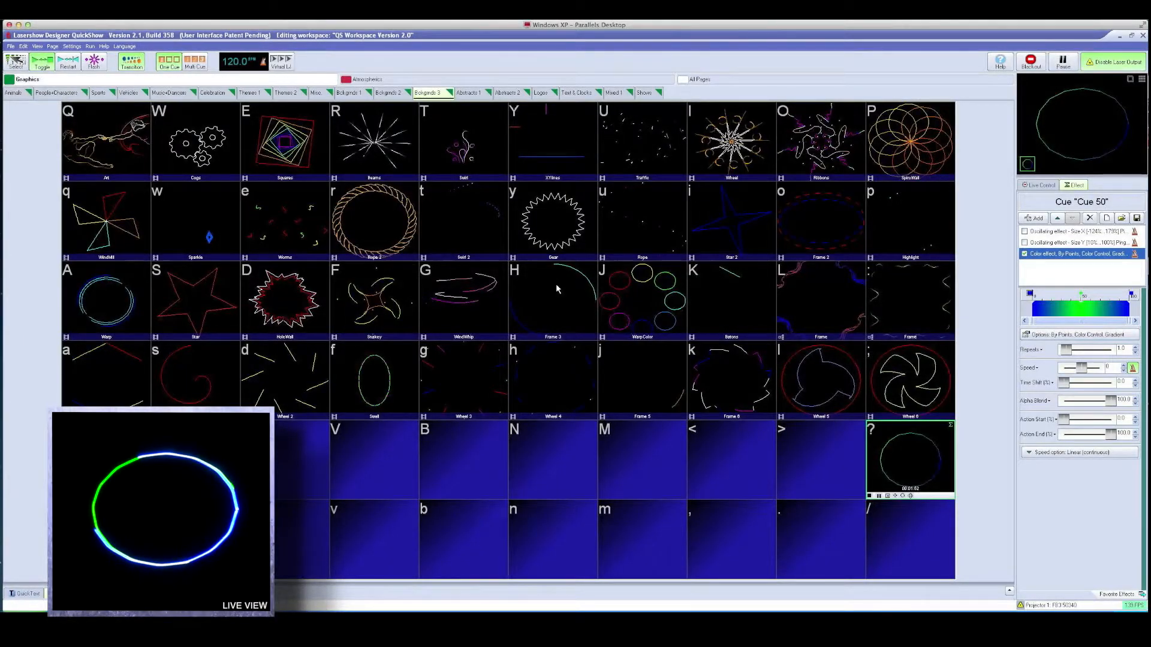
Add a Geometric surface warp key effect to the cue
{"action": "left_click", "coordinate": [1033, 218]}
{"action": "mouse_move", "coordinate": [1038, 241]}
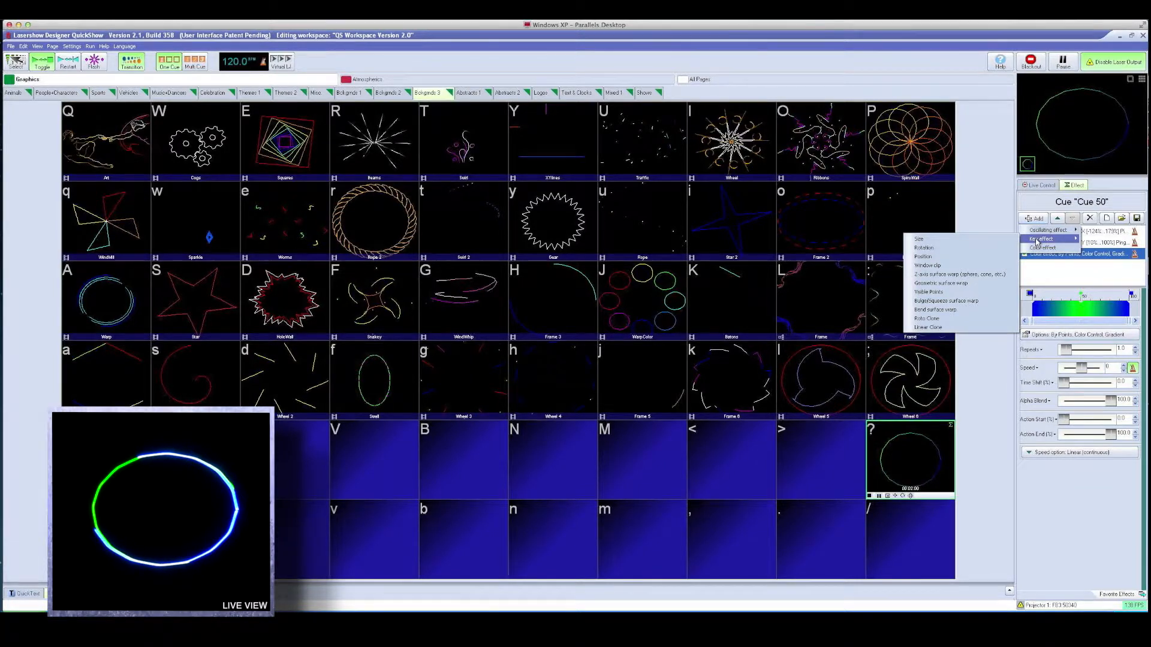
{"action": "left_click", "coordinate": [961, 283]}
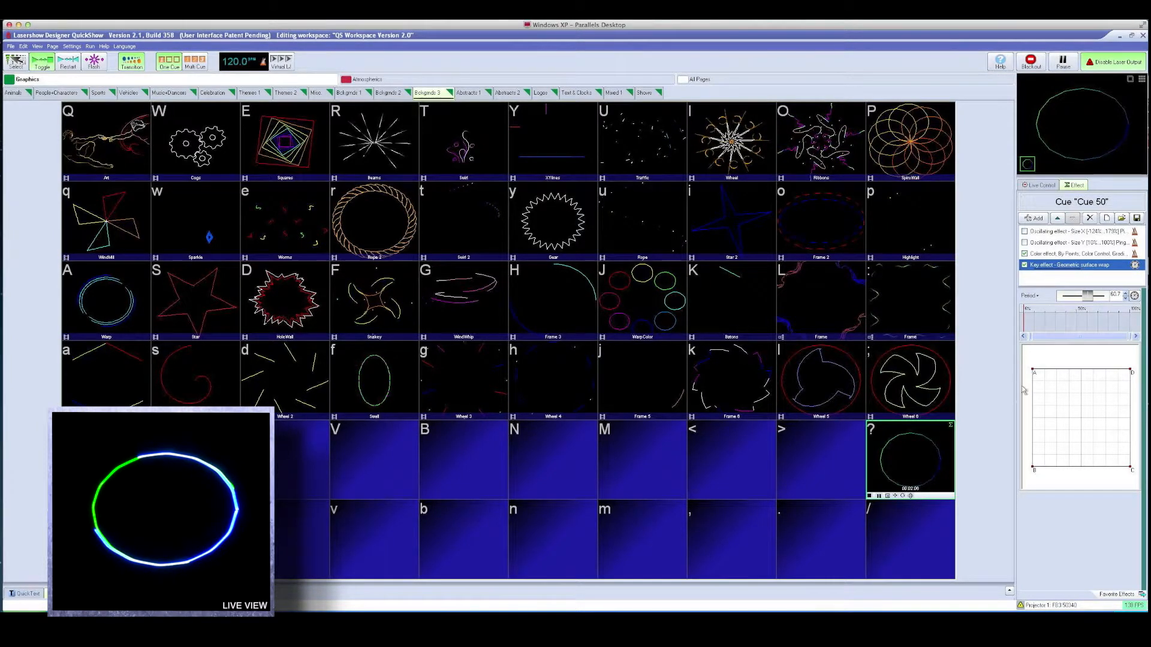
Pull the warp grid's two upper corners, A and D, inward toward its middle and move forward along the key timeline
{"action": "left_click_drag", "start_coordinate": [1033, 369], "coordinate": [1079, 410]}
{"action": "left_click_drag", "start_coordinate": [1129, 370], "coordinate": [1076, 452]}
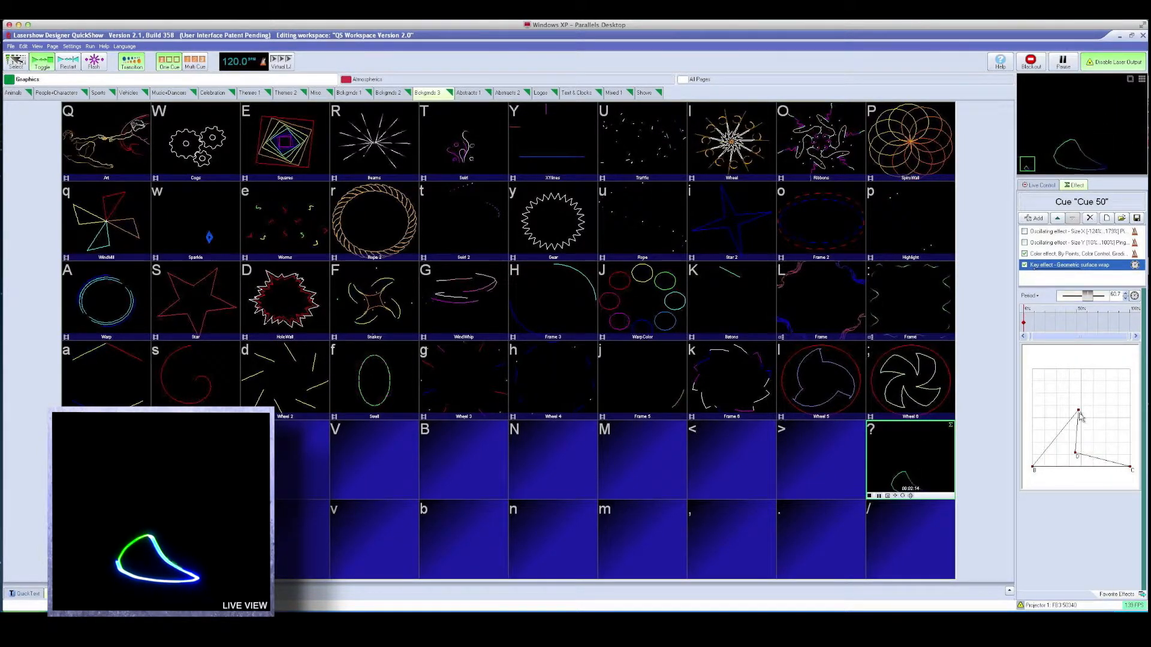
{"action": "left_click_drag", "start_coordinate": [1079, 410], "coordinate": [1065, 400]}
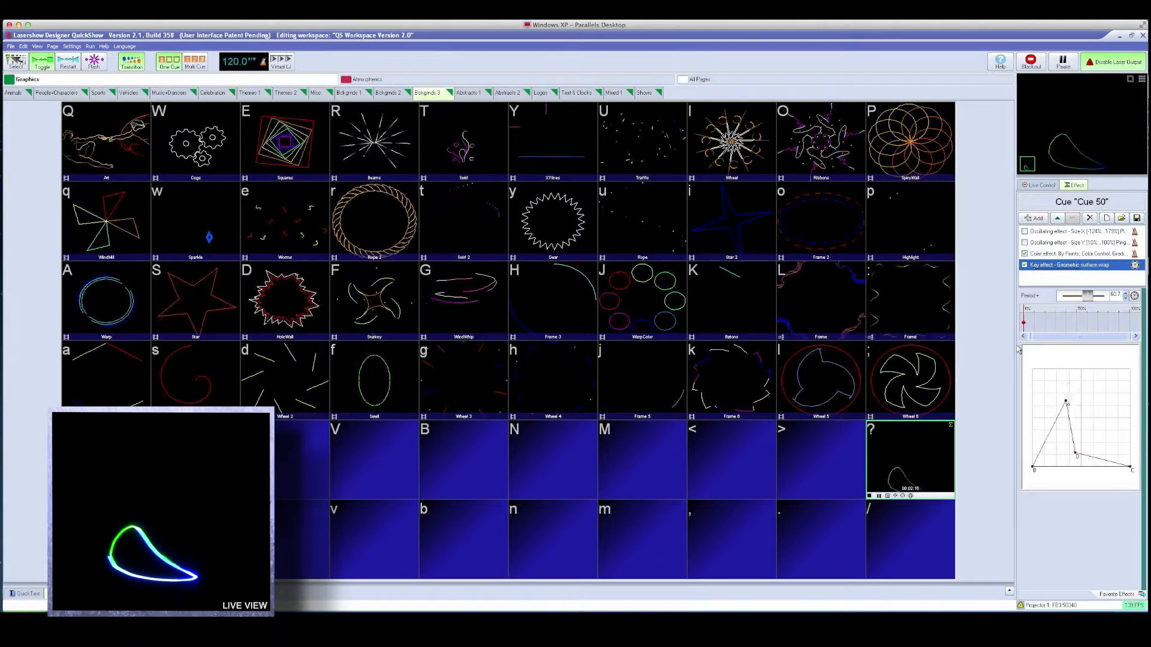
{"action": "mouse_move", "coordinate": [1035, 325]}
{"action": "left_mouse_down"}
{"action": "mouse_move", "coordinate": [1116, 327]}
{"action": "mouse_move", "coordinate": [1021, 324]}
{"action": "mouse_move", "coordinate": [1138, 318]}
{"action": "mouse_move", "coordinate": [1017, 315]}
{"action": "mouse_move", "coordinate": [1114, 318]}
{"action": "mouse_move", "coordinate": [1073, 317]}
{"action": "mouse_move", "coordinate": [1097, 318]}
{"action": "left_mouse_up"}
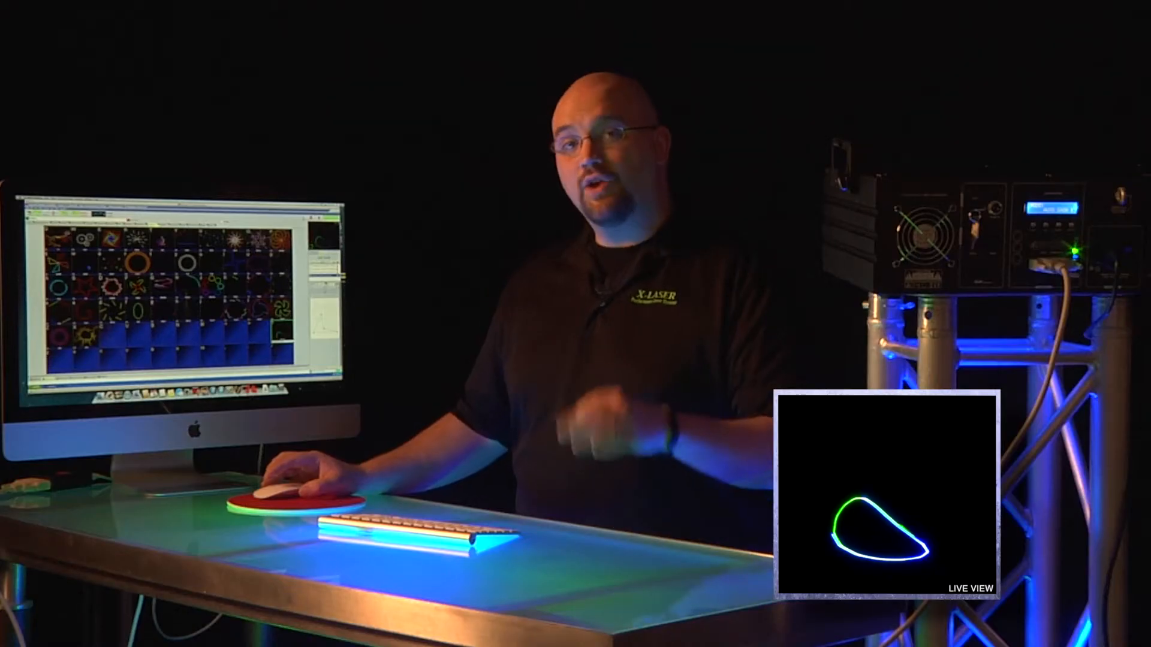